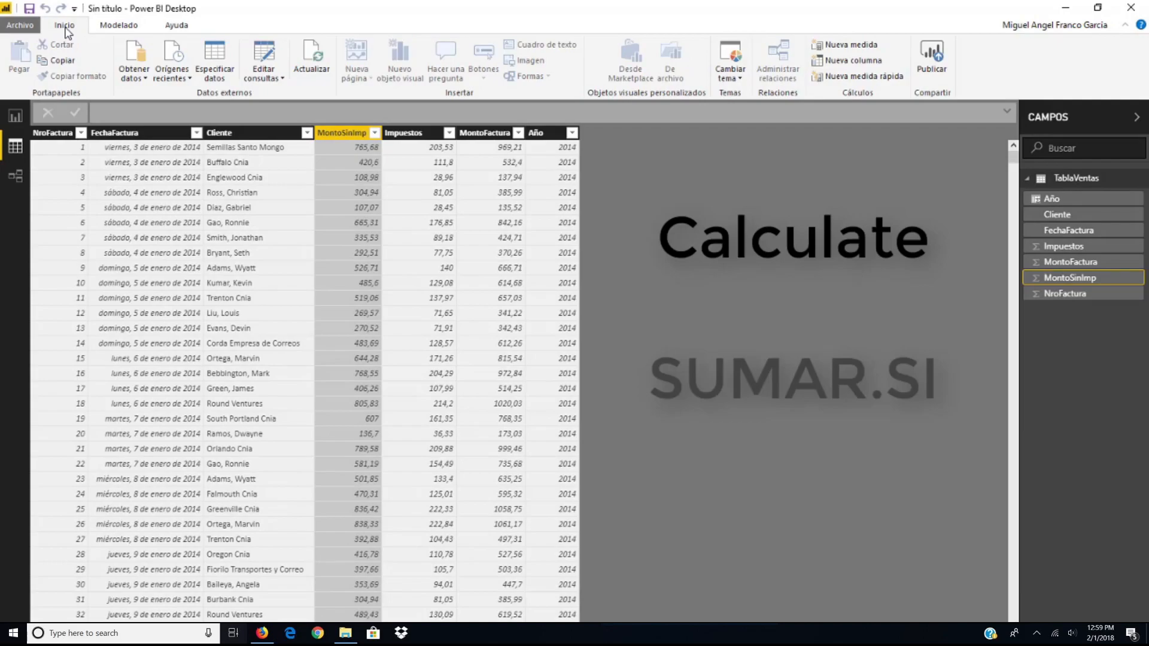
- Show the formula of the Año column and add a new calculated column to TablaVentas
click(536, 134)
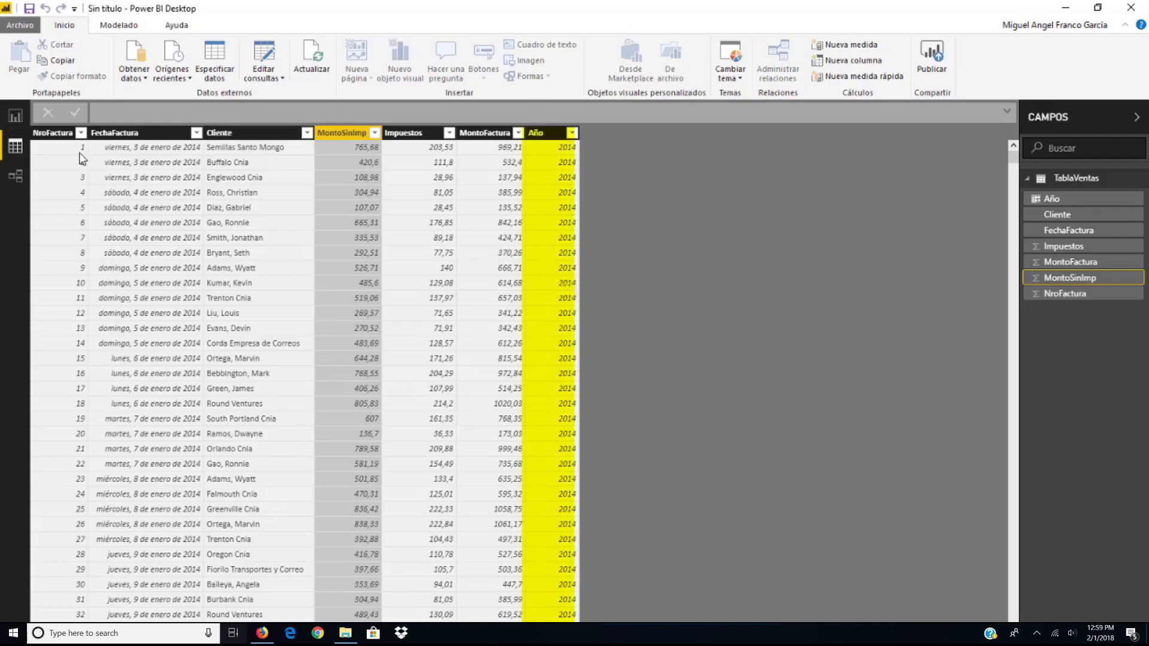
click(549, 154)
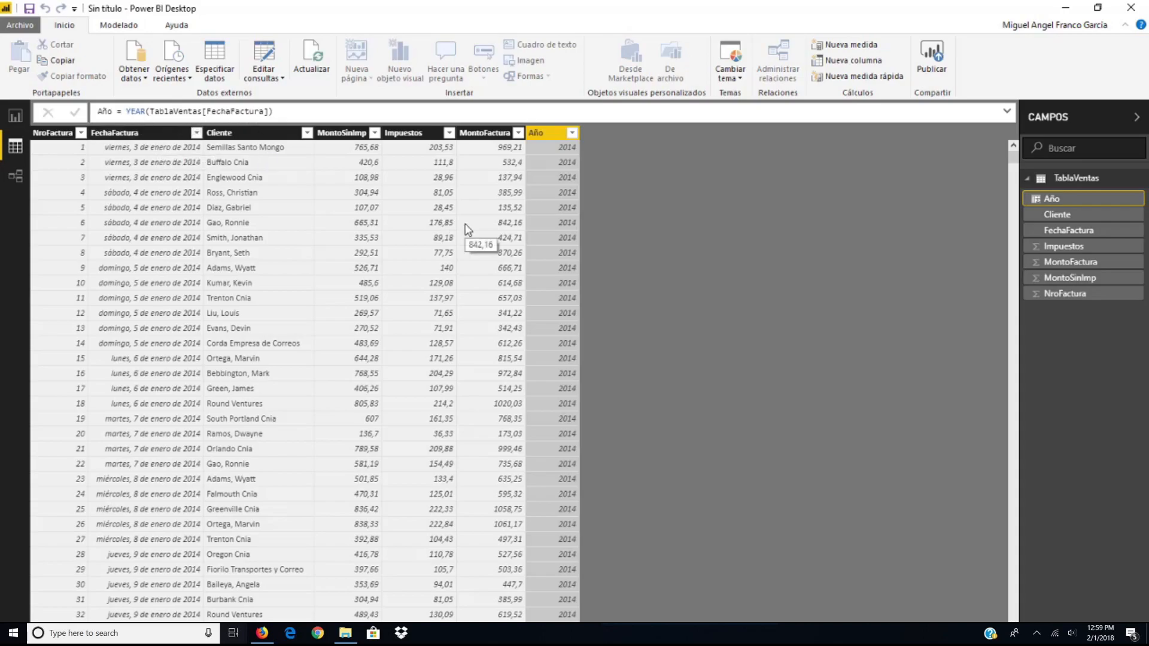
click(132, 27)
click(107, 56)
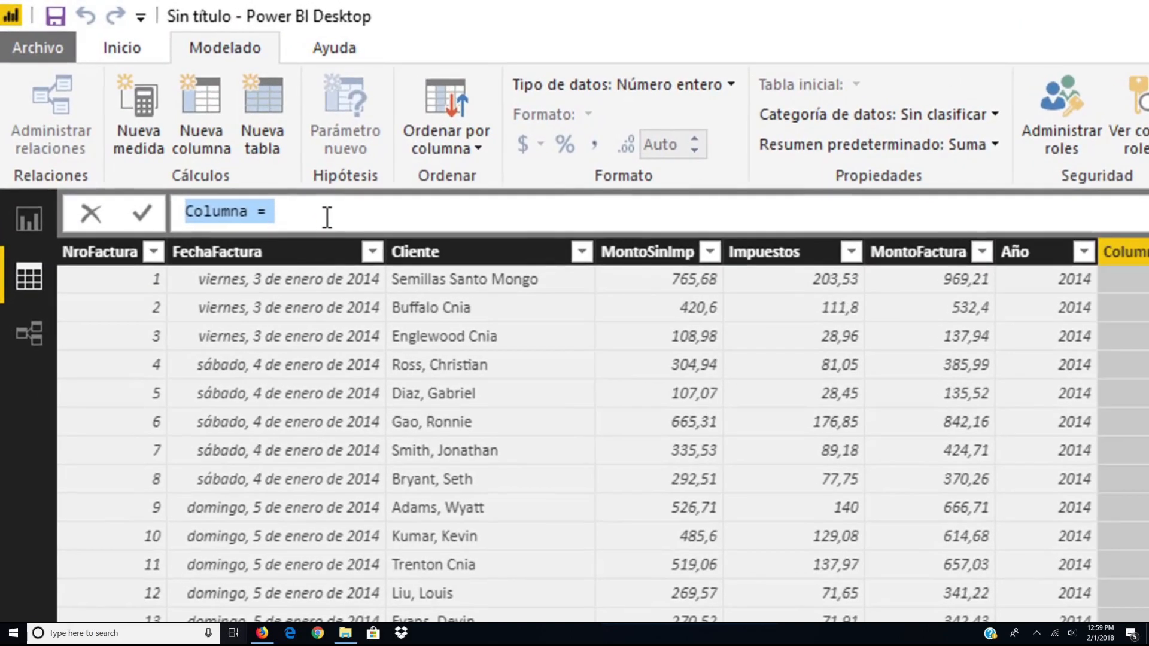
- Start the new column's formula with CALCULATE and the expression SUM(TablaVentas[MontoFactura])
click(327, 217)
text(C)
key(Tab)
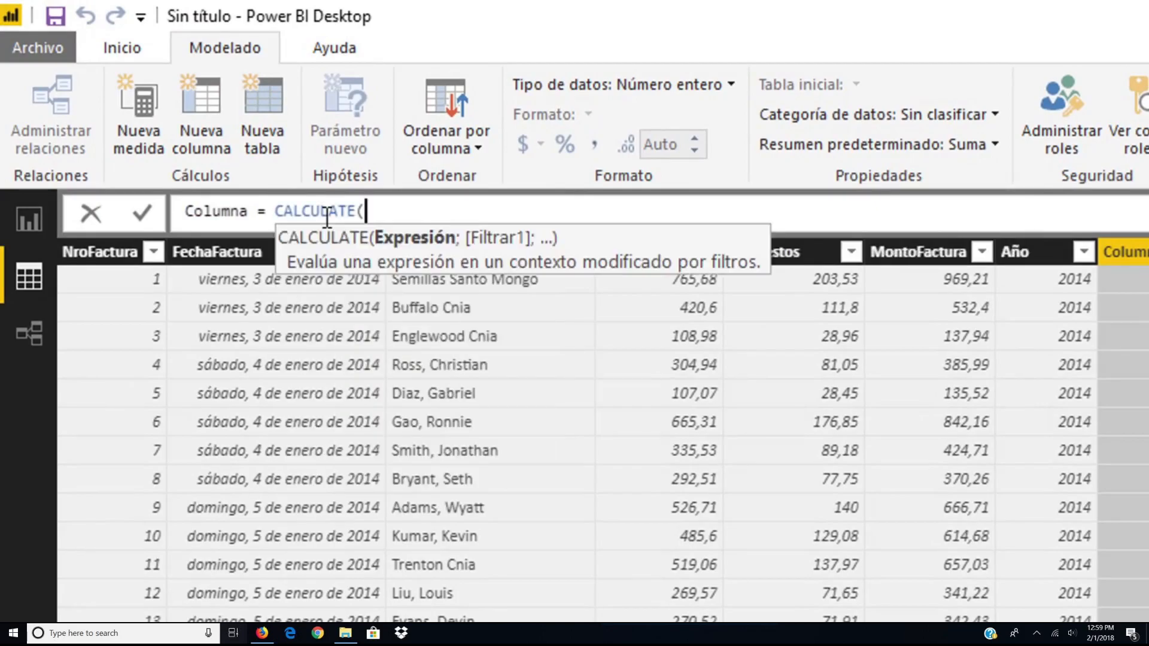
text(sum)
key(Tab)
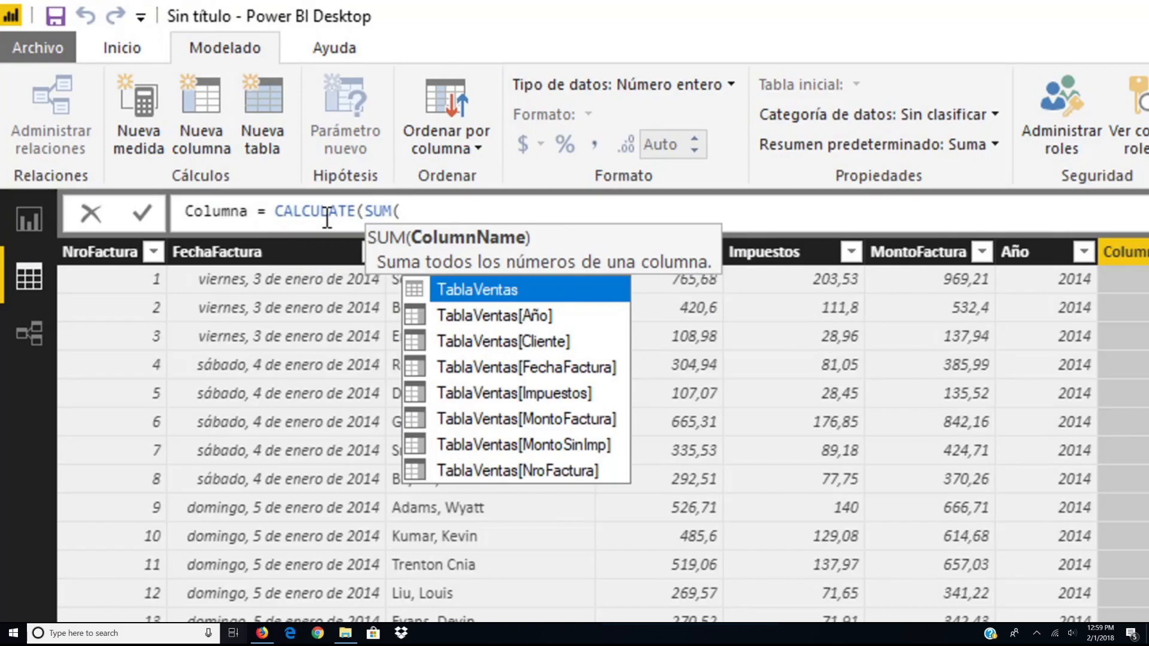
text(mon)
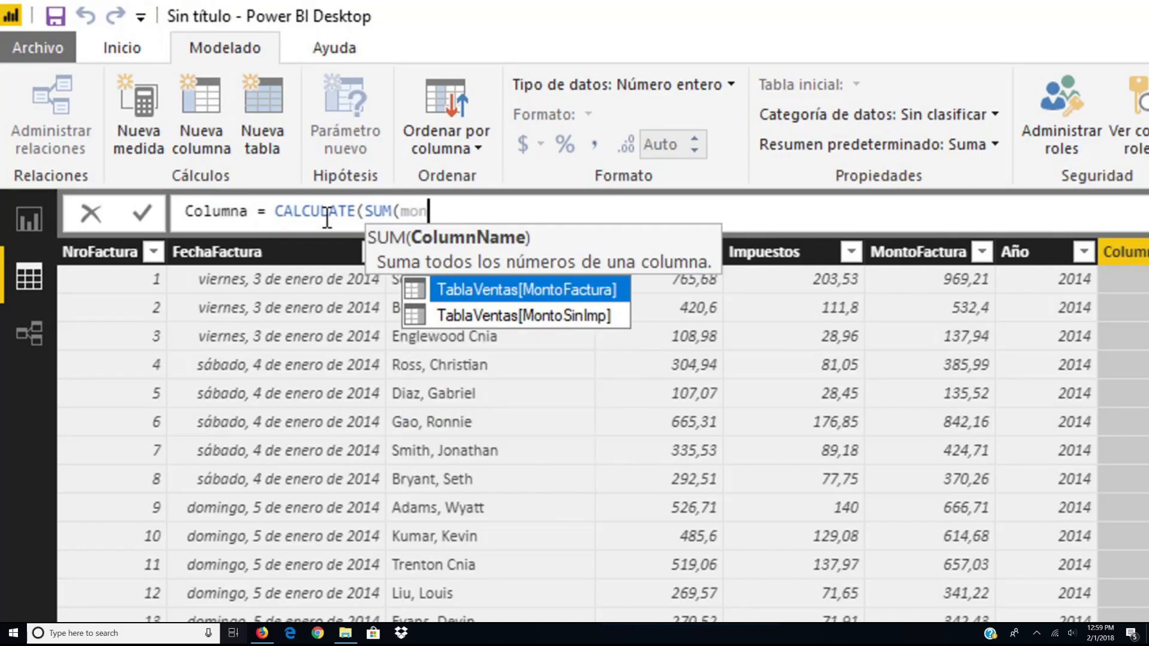
key(Tab)
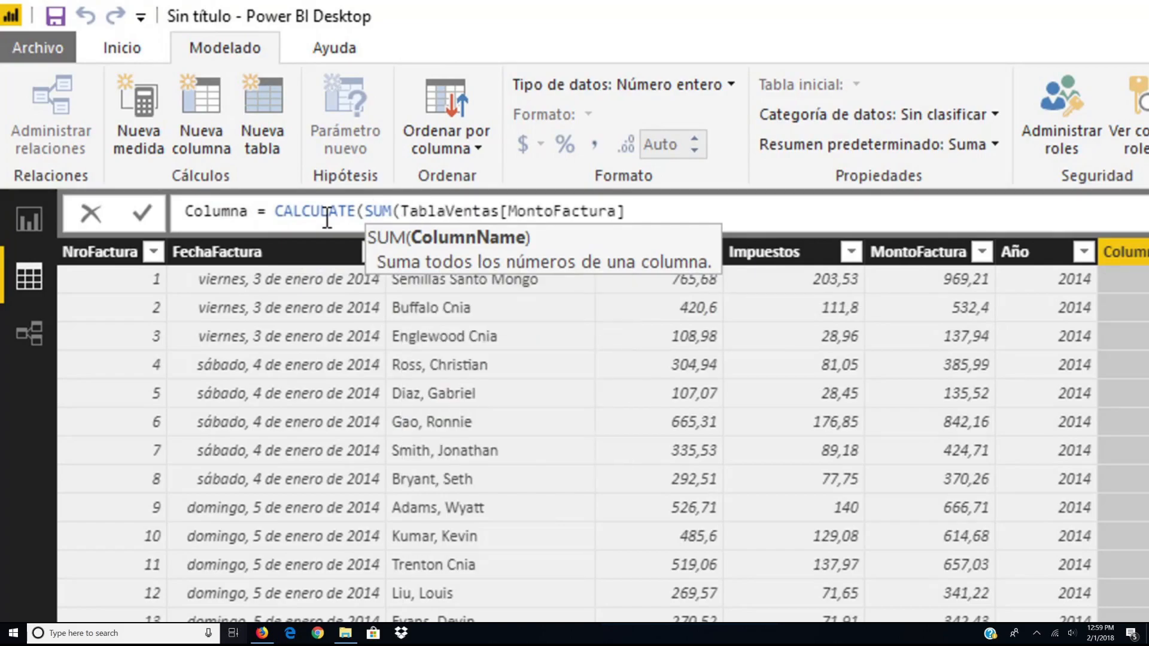
text())
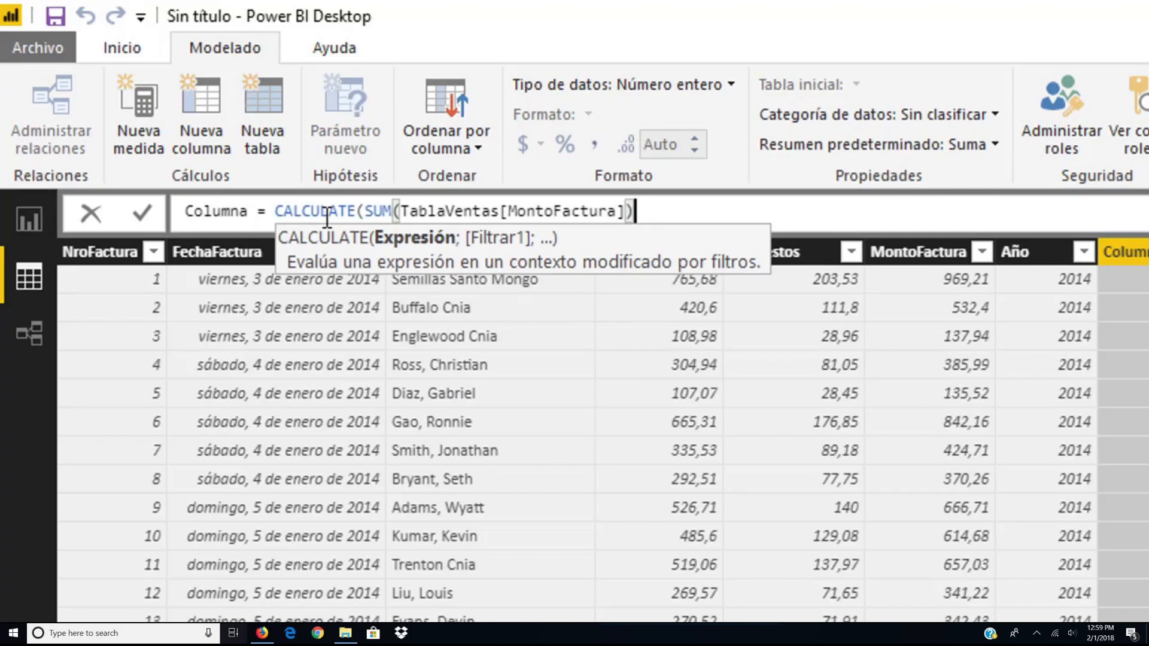
- Complete the CALCULATE formula with the filter TablaVentas[Año] = 2014 and apply it to the column
text(;)
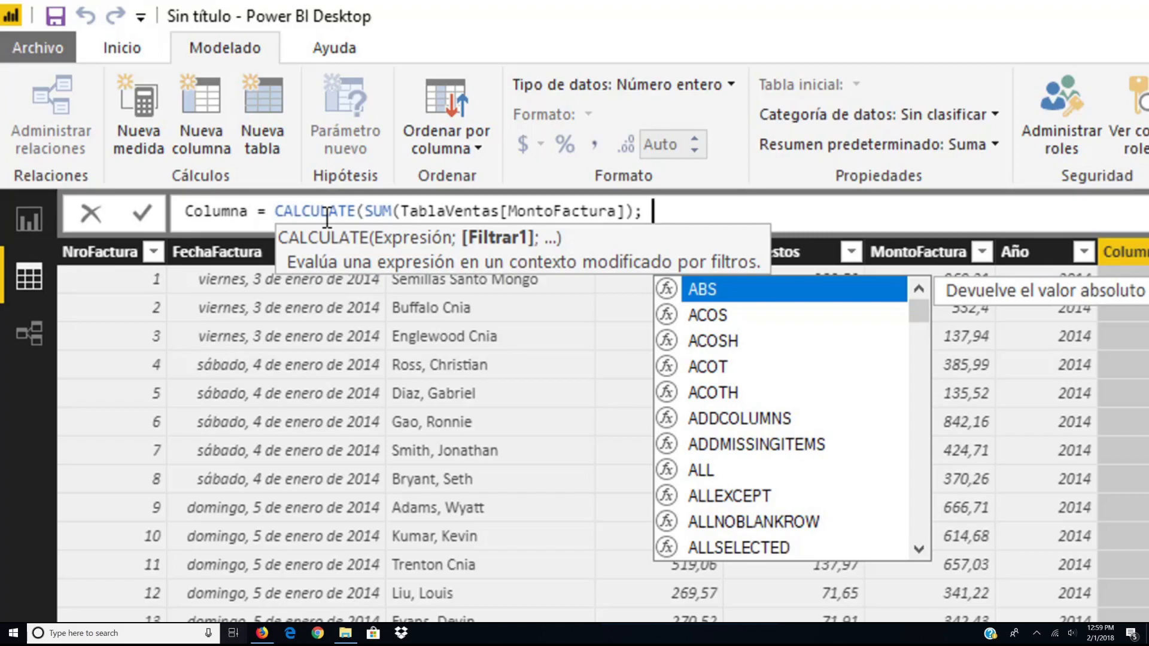
text(ta)
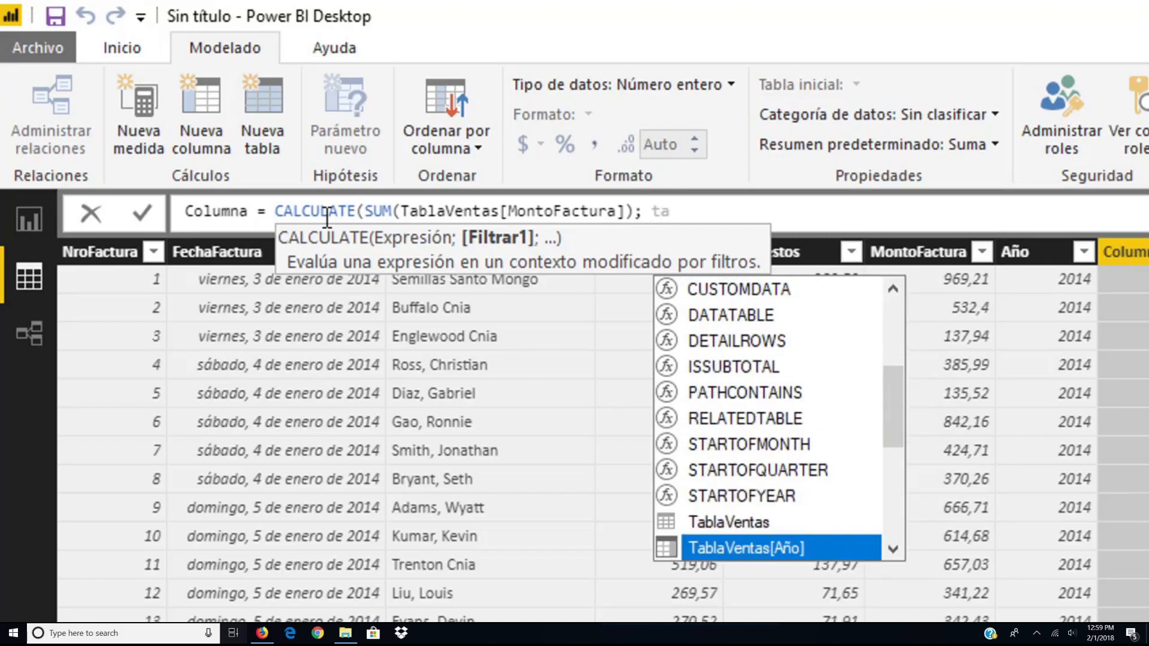
key(Tab)
text(= 2014)
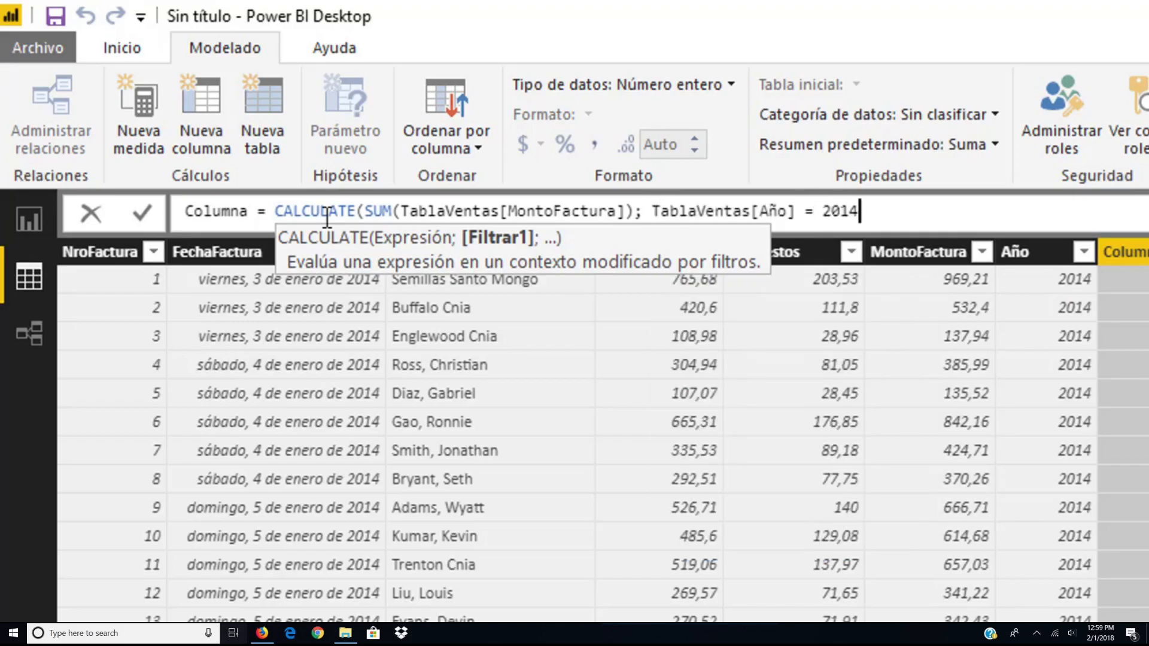
text())
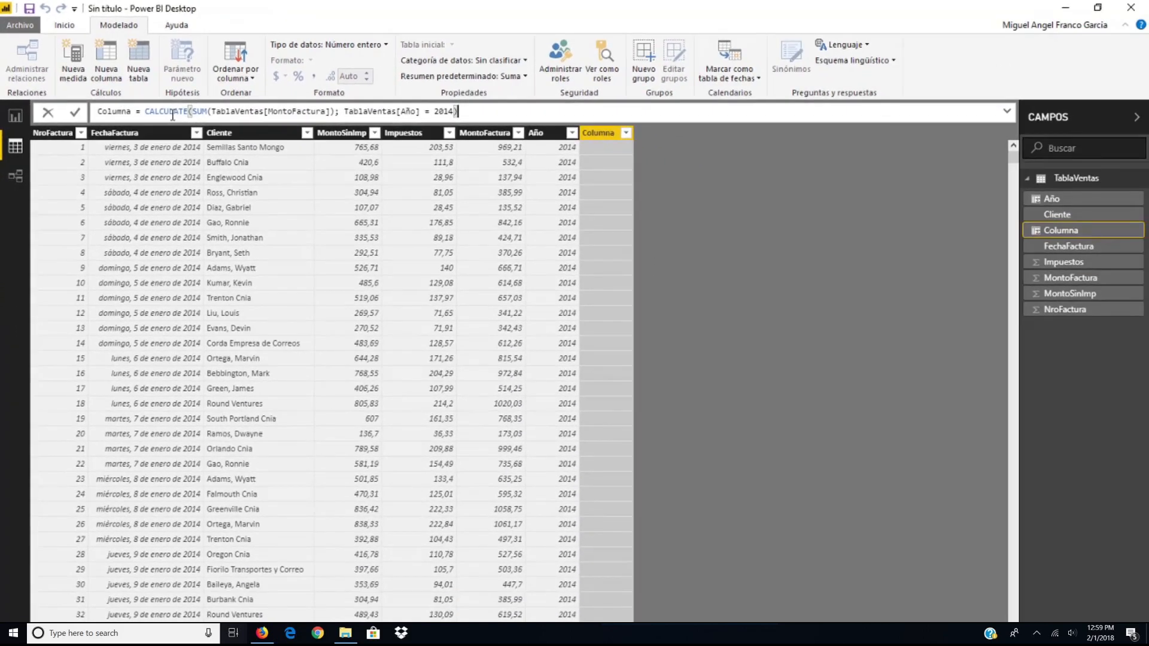
key(Return)
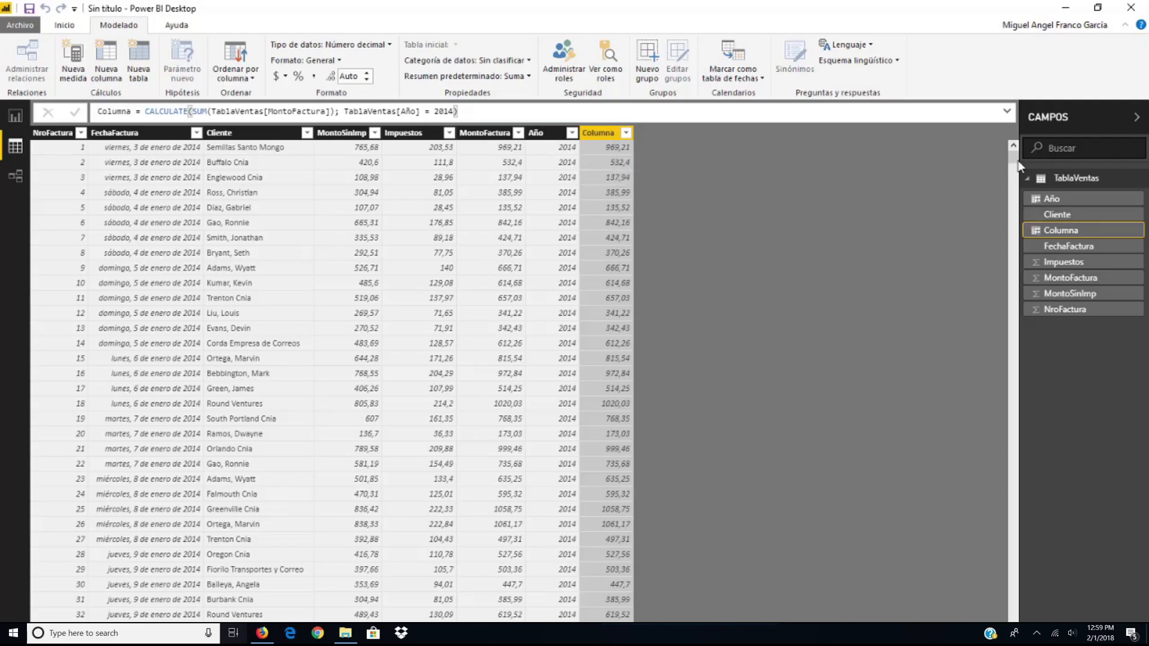
- Examine the calculated column's values for 2014 invoices and for invoices of the following year
drag(1016, 162, 1010, 378)
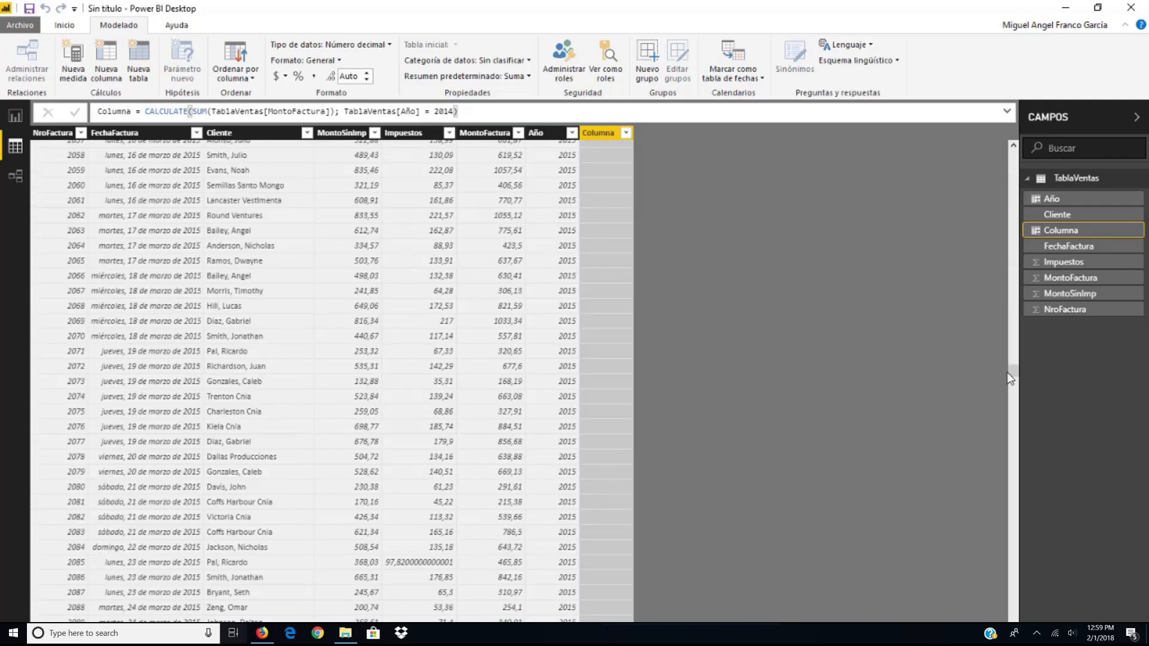
drag(1015, 372, 613, 110)
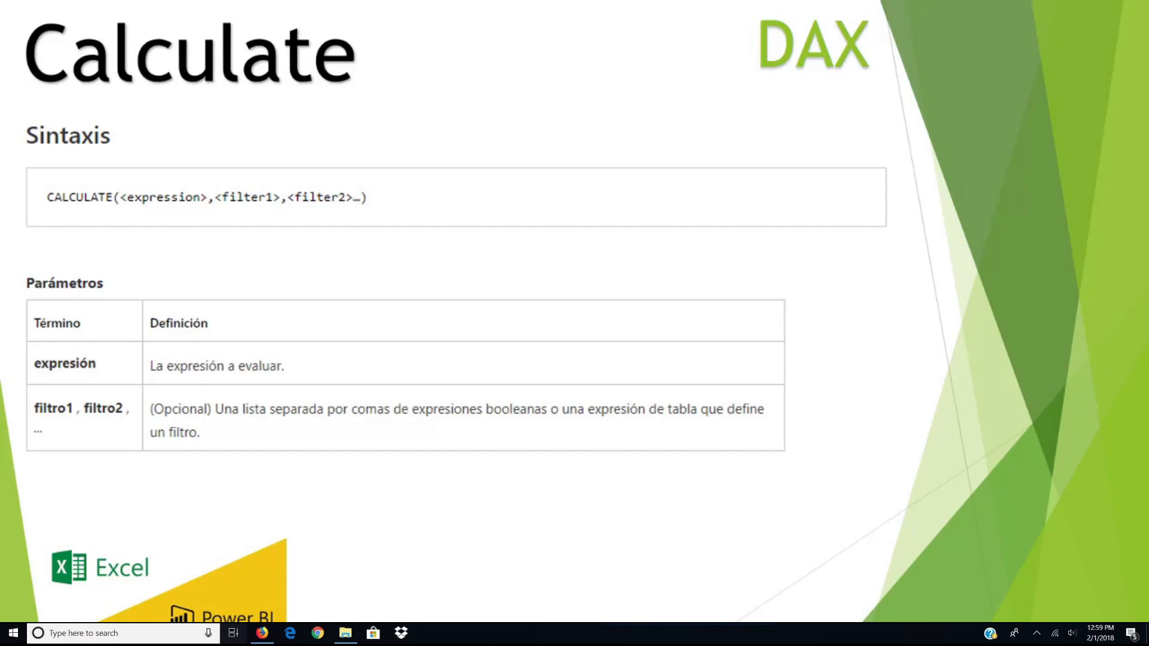
key(Right)
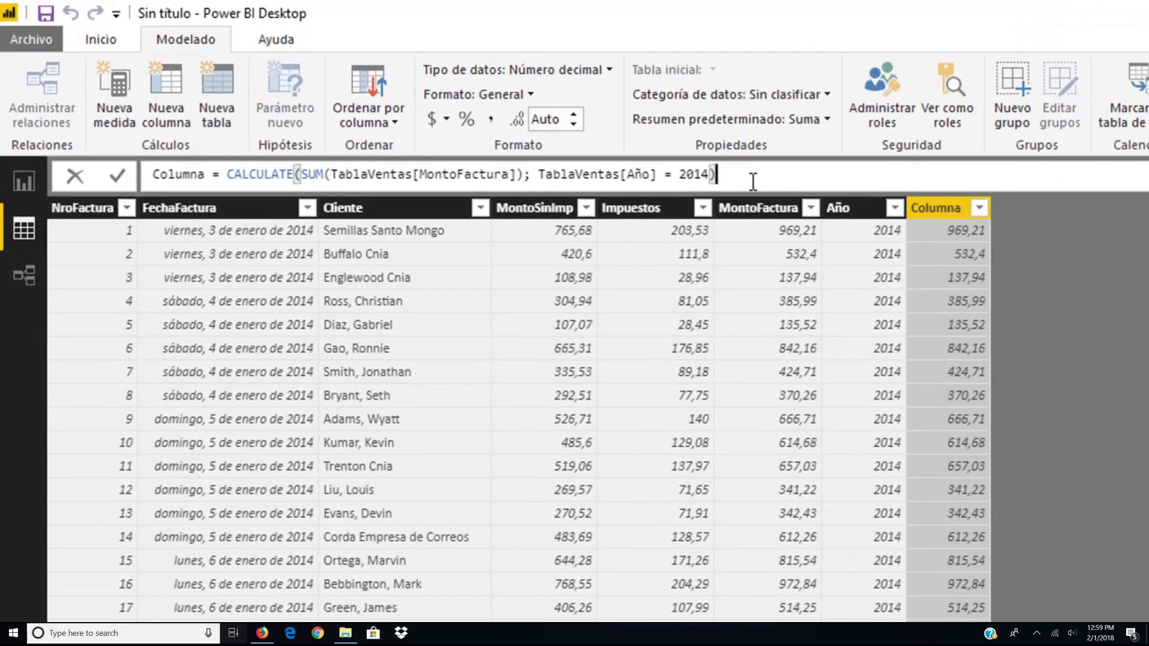
- Replace the Año = 2014 filter in the column's CALCULATE formula with a condition on TablaVentas[Cliente]
key(BackSpace)
key(BackSpace)
key(BackSpace)
key(BackSpace)
key(BackSpace)
key(BackSpace)
key(BackSpace)
key(BackSpace)
key(BackSpace)
key(BackSpace)
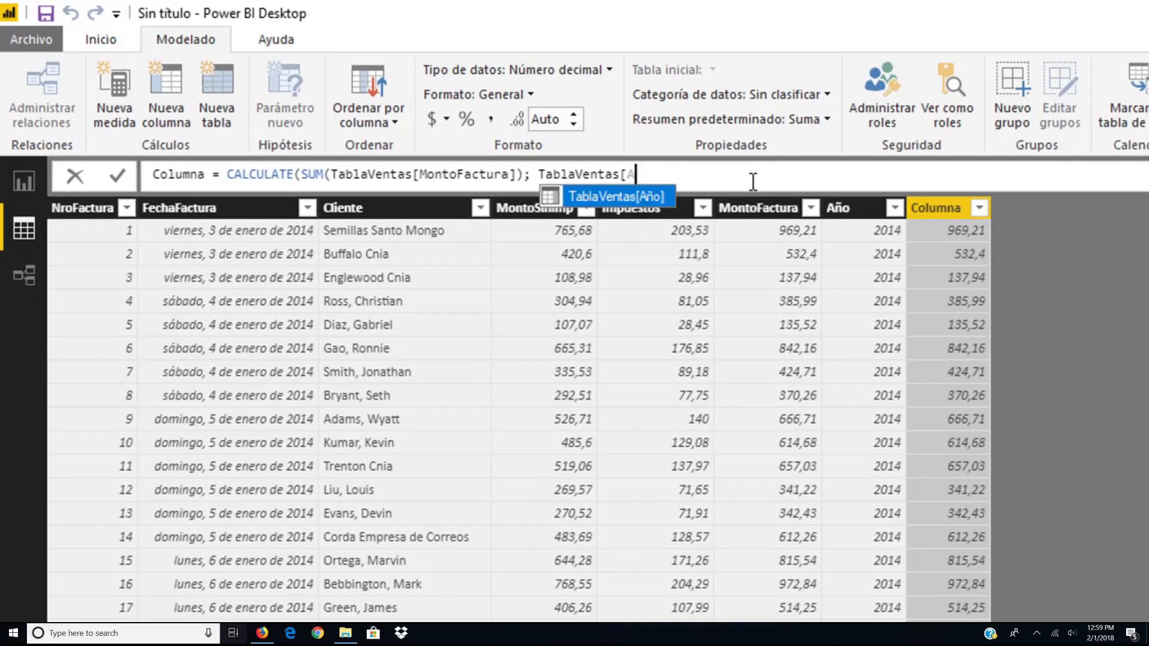
key(BackSpace)
key(BackSpace)
key(BackSpace)
key(BackSpace)
key(BackSpace)
key(BackSpace)
key(BackSpace)
key(BackSpace)
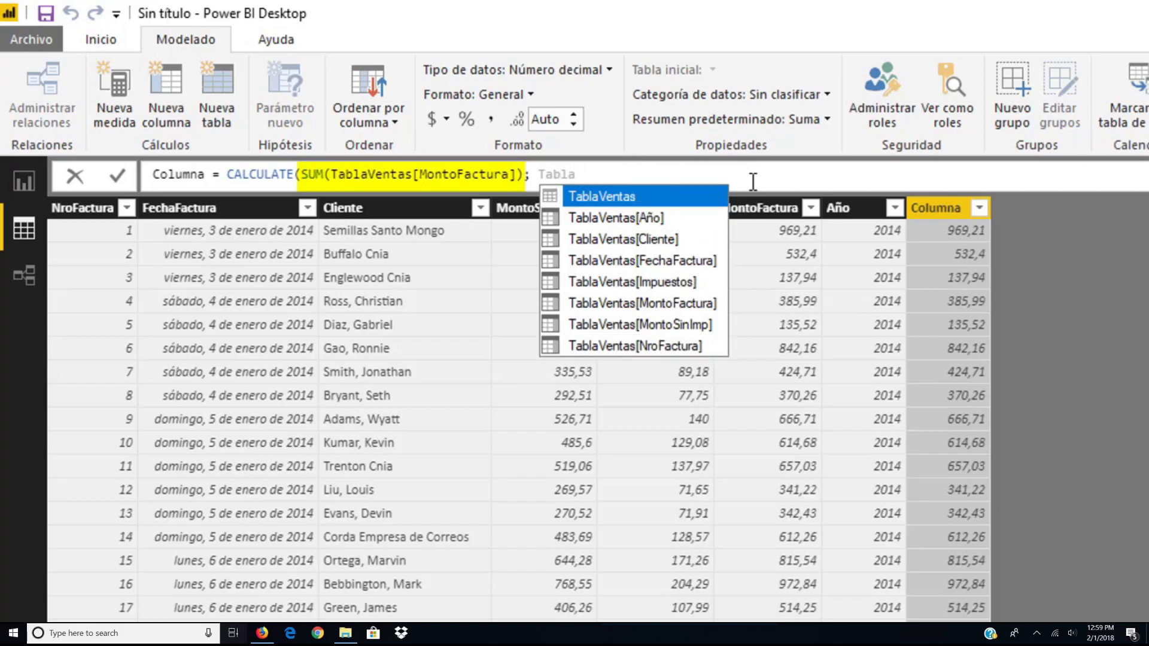
key(Down)
key(Down)
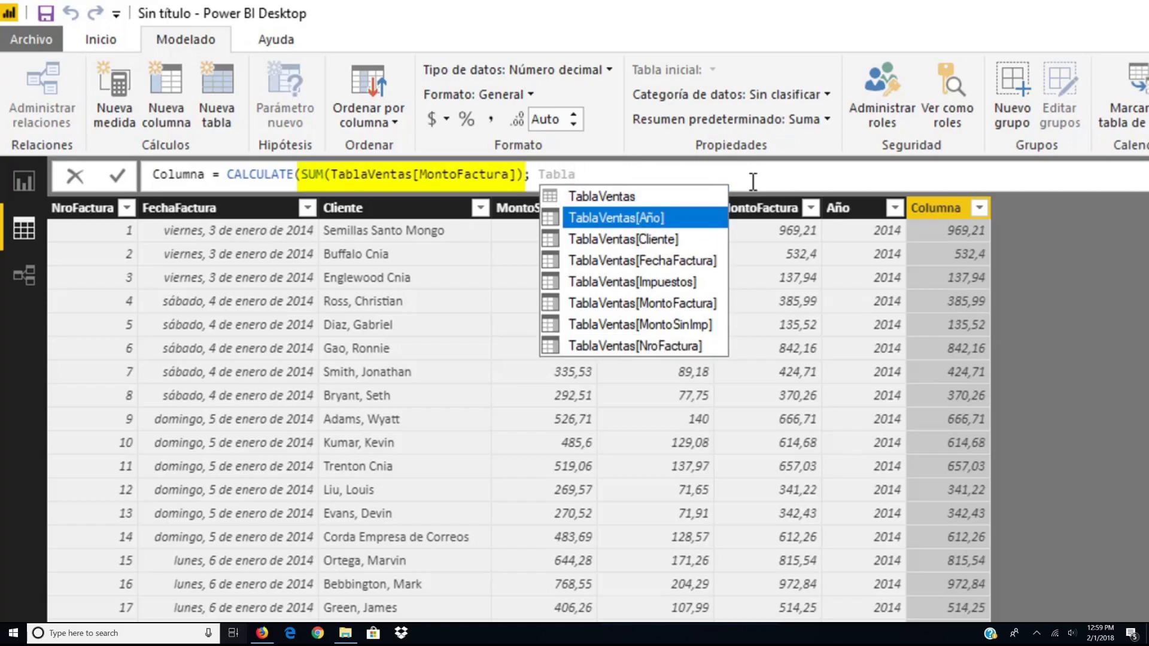
key(Tab)
text(= )
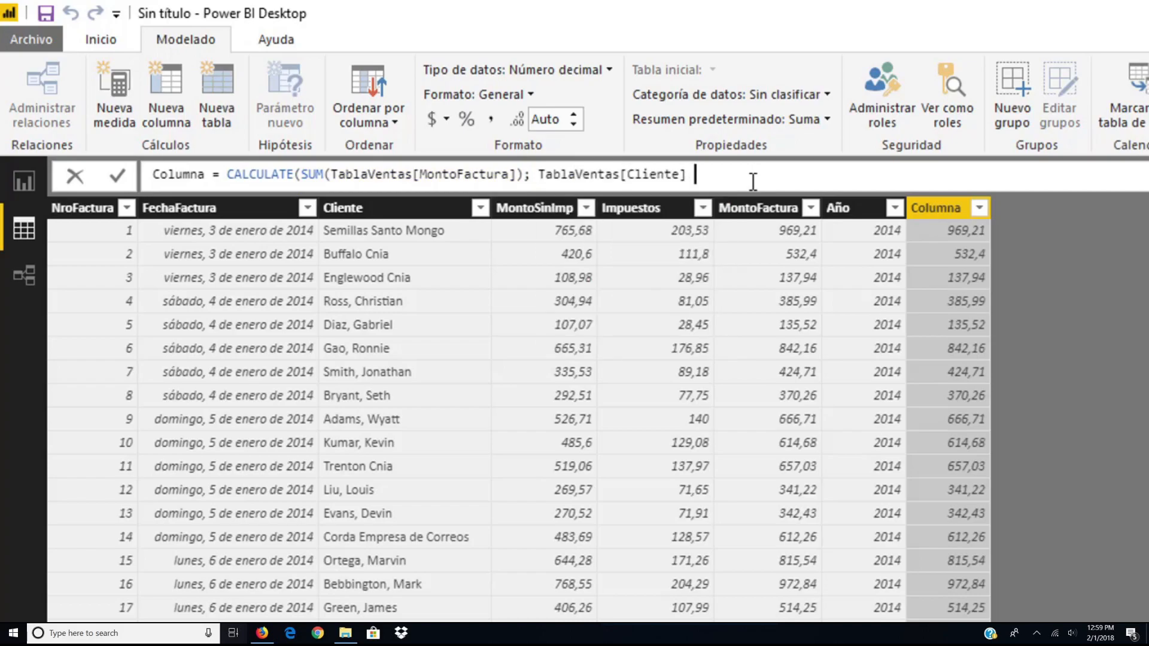
- Complete the Cliente condition with the customer's full name in quotes, without a leading space, and apply the formula
text(" Liu,)
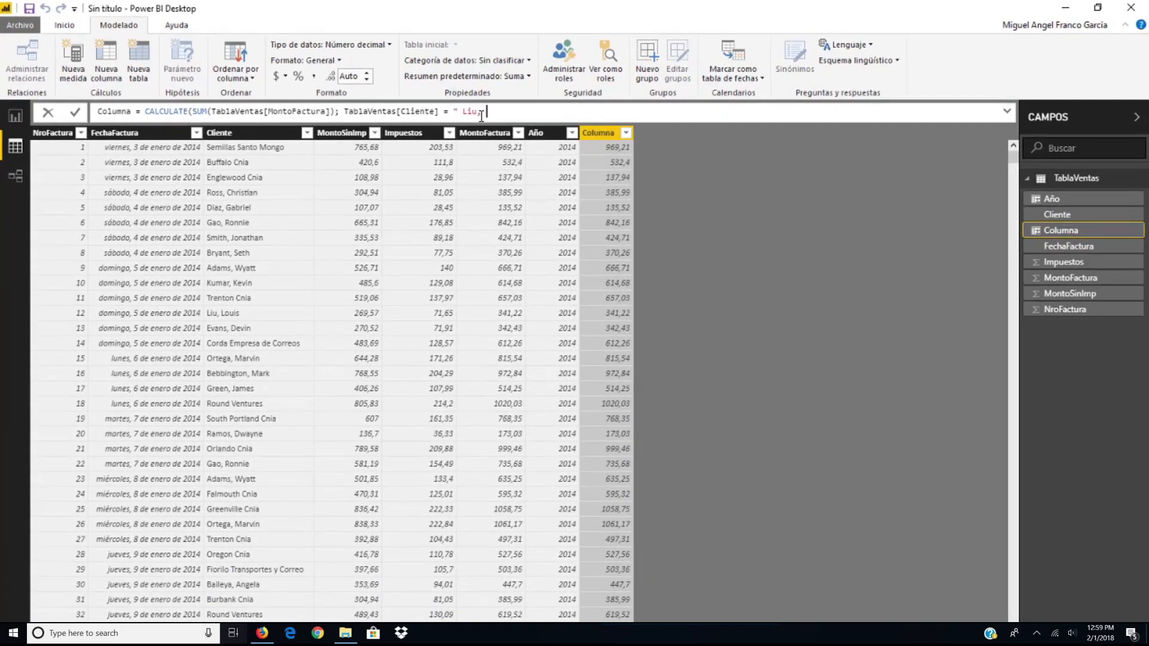
text( Louis"))
key(Return)
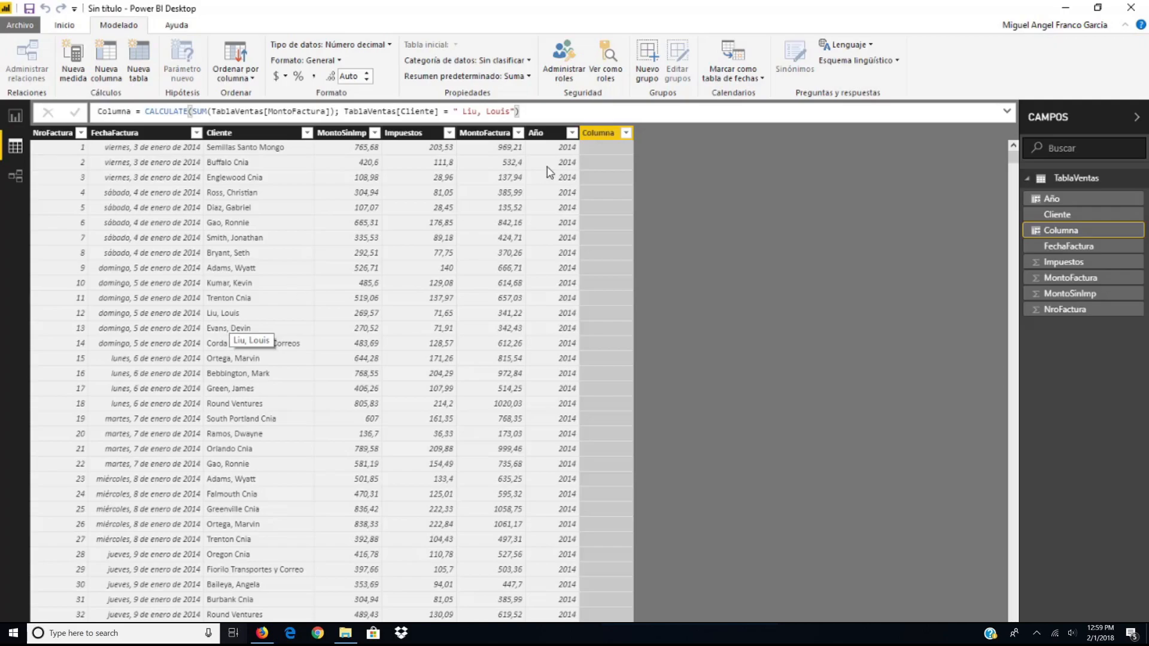
click(465, 112)
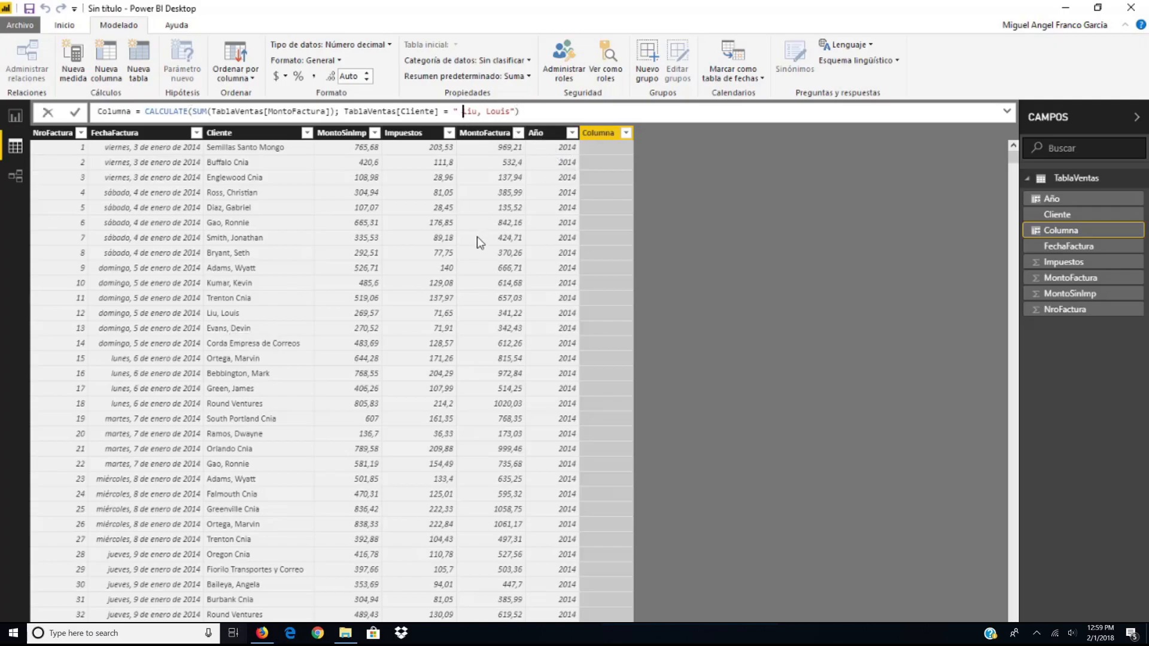
key(BackSpace)
key(Return)
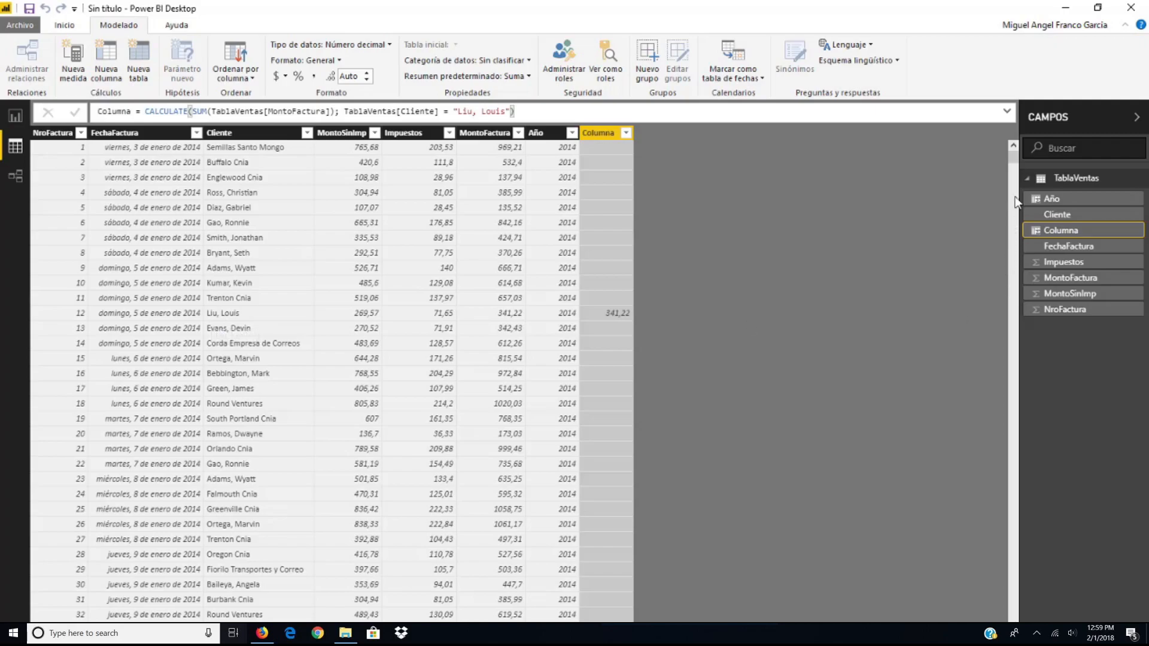
- Filter the Cliente column of the table to the customer used in the formula
drag(1015, 160, 1016, 163)
mouse_move(1014, 170)
mouse_down()
mouse_move(1016, 186)
mouse_move(1014, 156)
mouse_up()
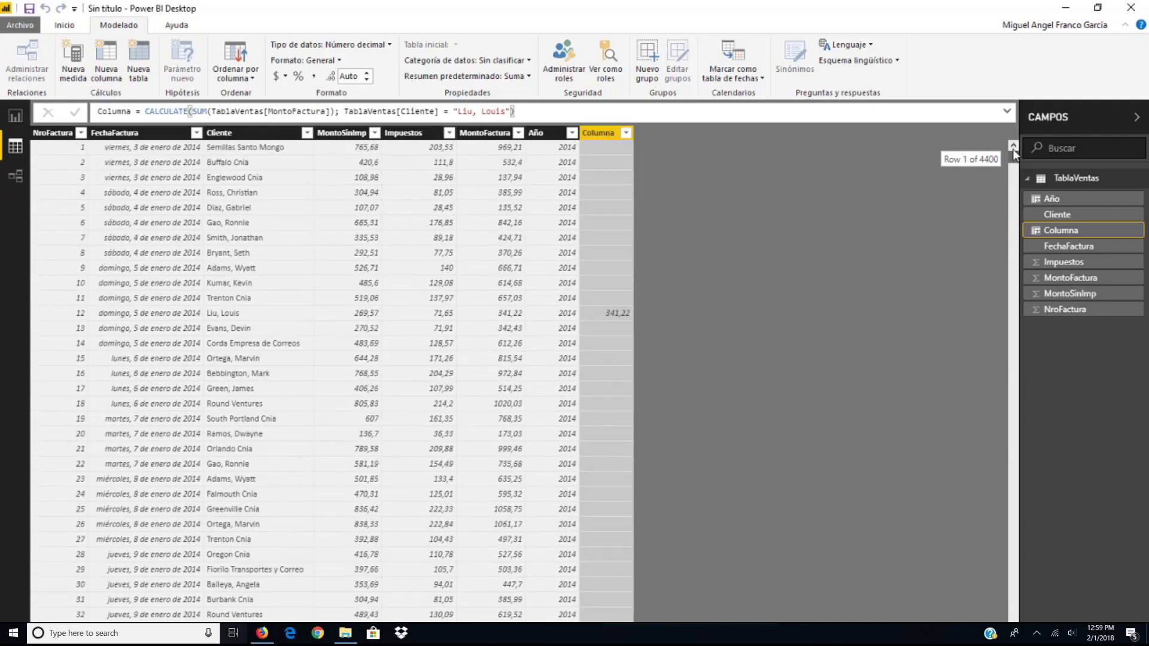
click(308, 134)
click(308, 136)
click(308, 134)
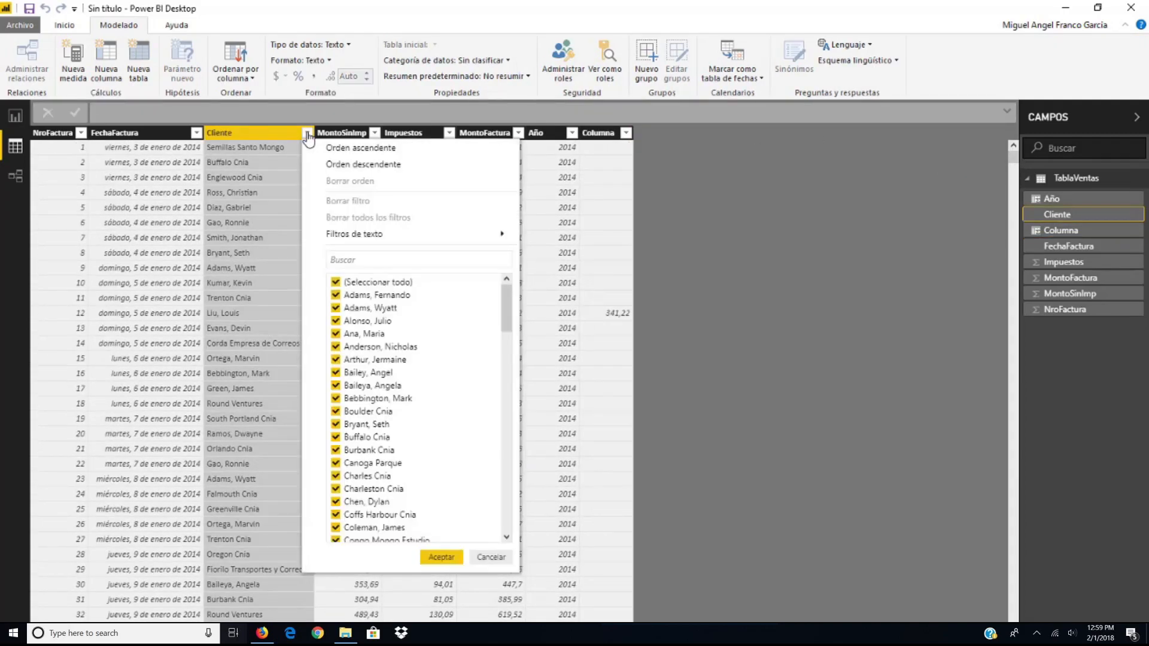
click(364, 264)
text(liu)
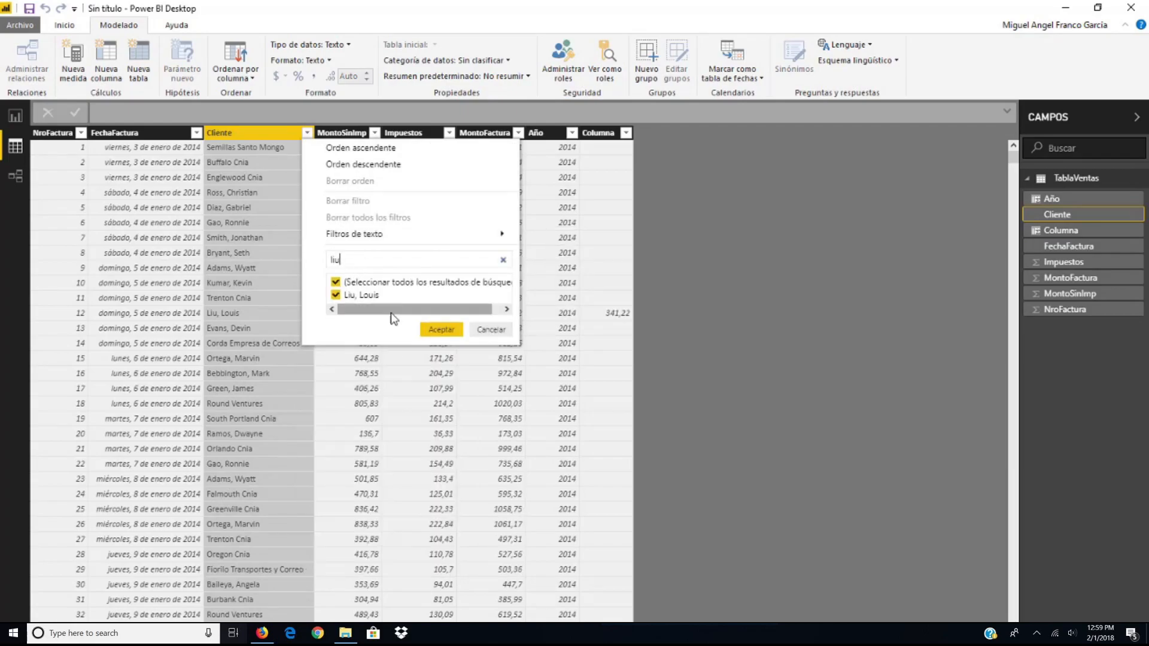
click(439, 330)
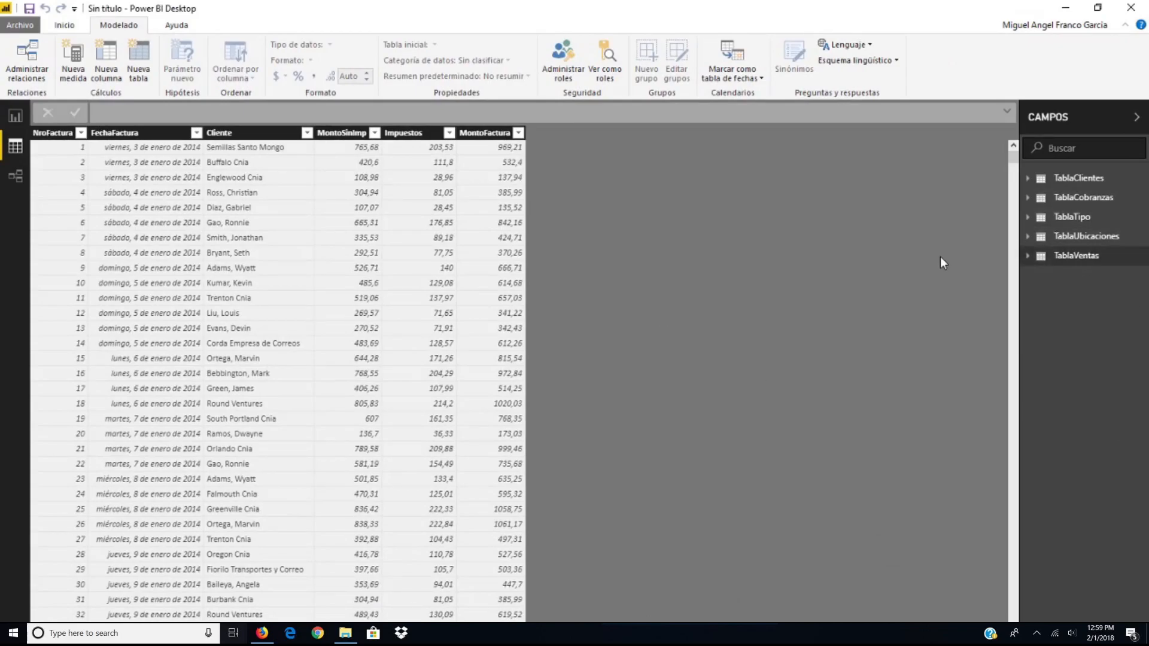
- Review the fields of TablaVentas and the contents of TablaClientes, ending on TablaVentas
click(1030, 258)
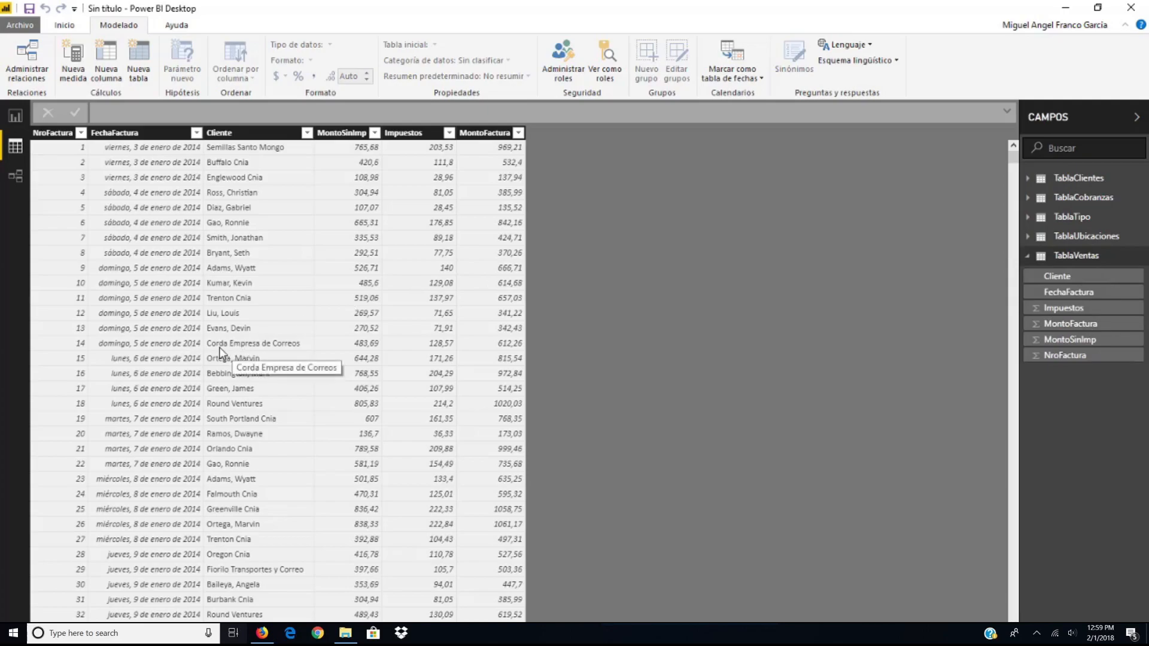
click(1030, 179)
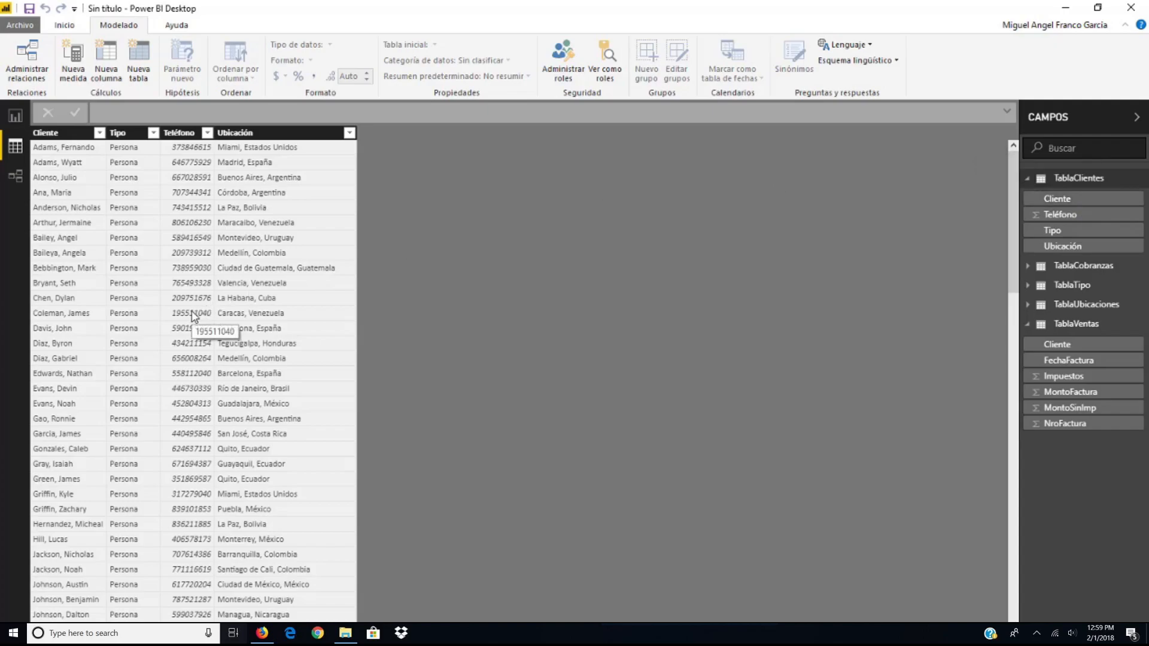
click(1089, 331)
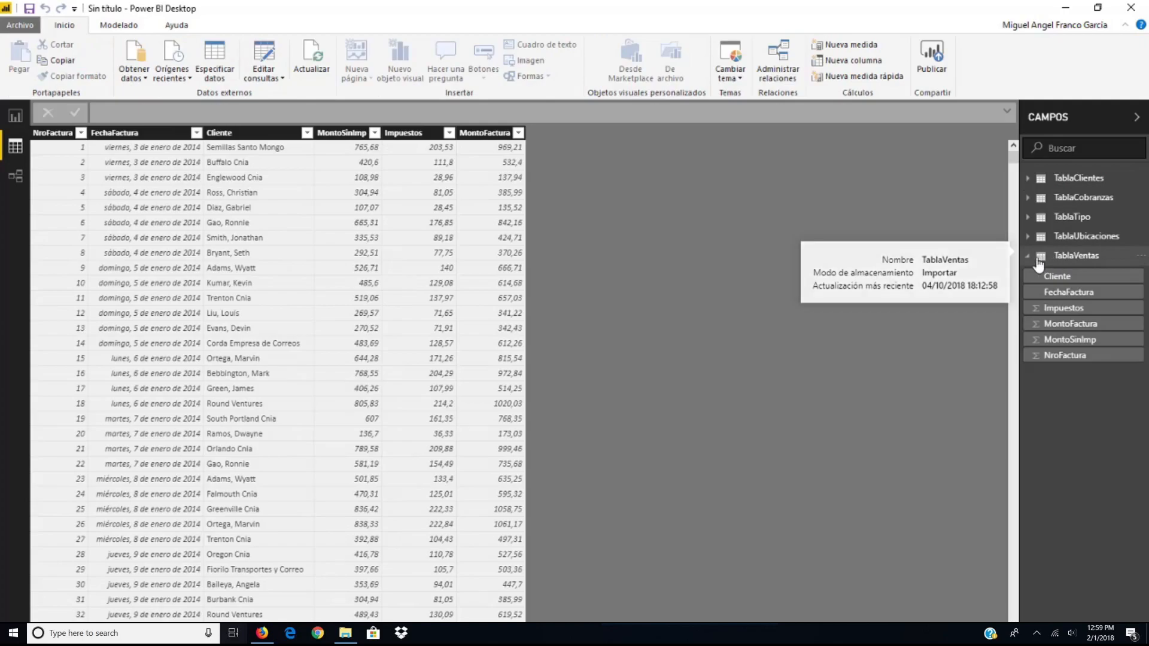
- Add a new column to TablaVentas and begin its formula with CALCULATE over SUM(TablaVentas[MontoFactura]) as the expression
right_click(1063, 260)
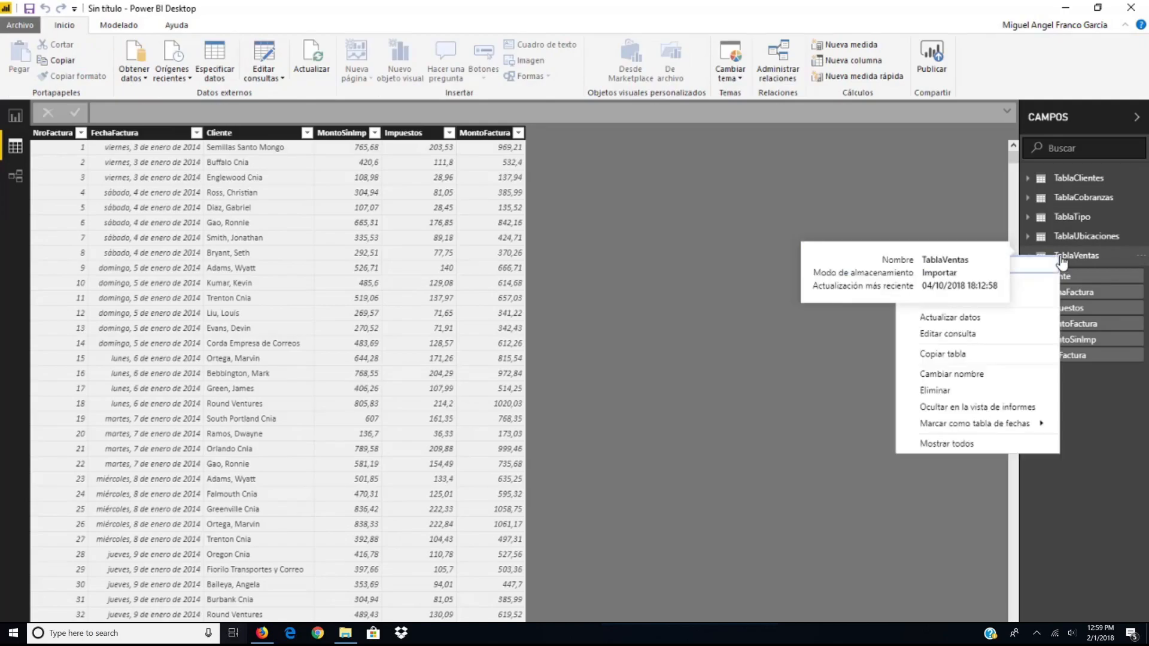
click(1022, 281)
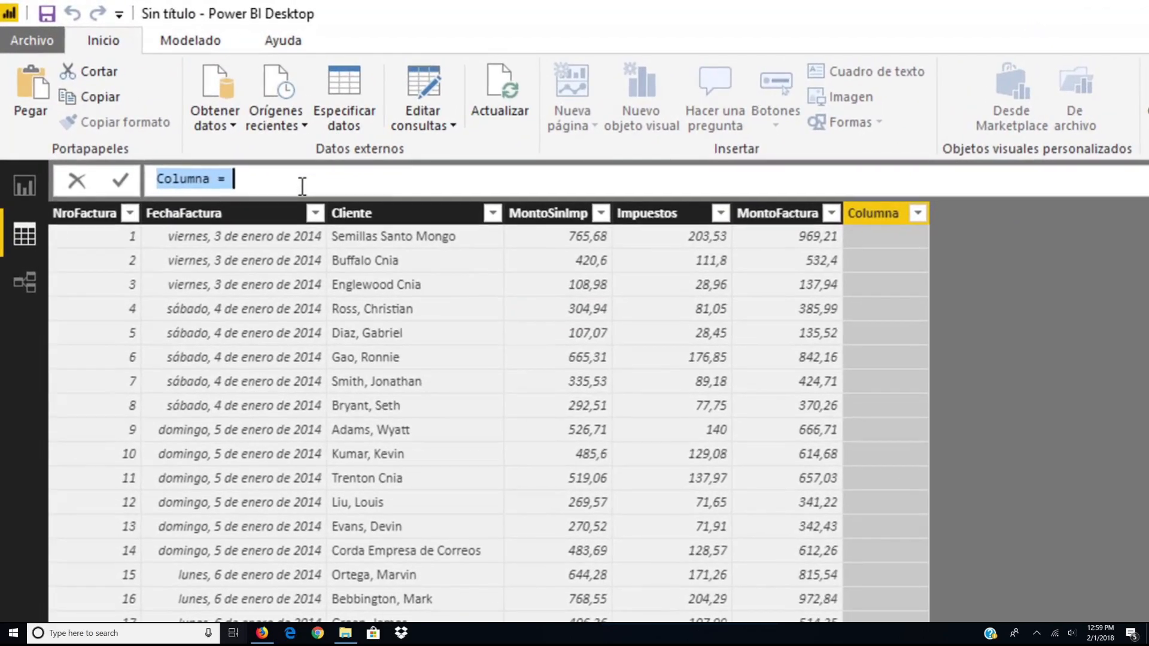
click(201, 124)
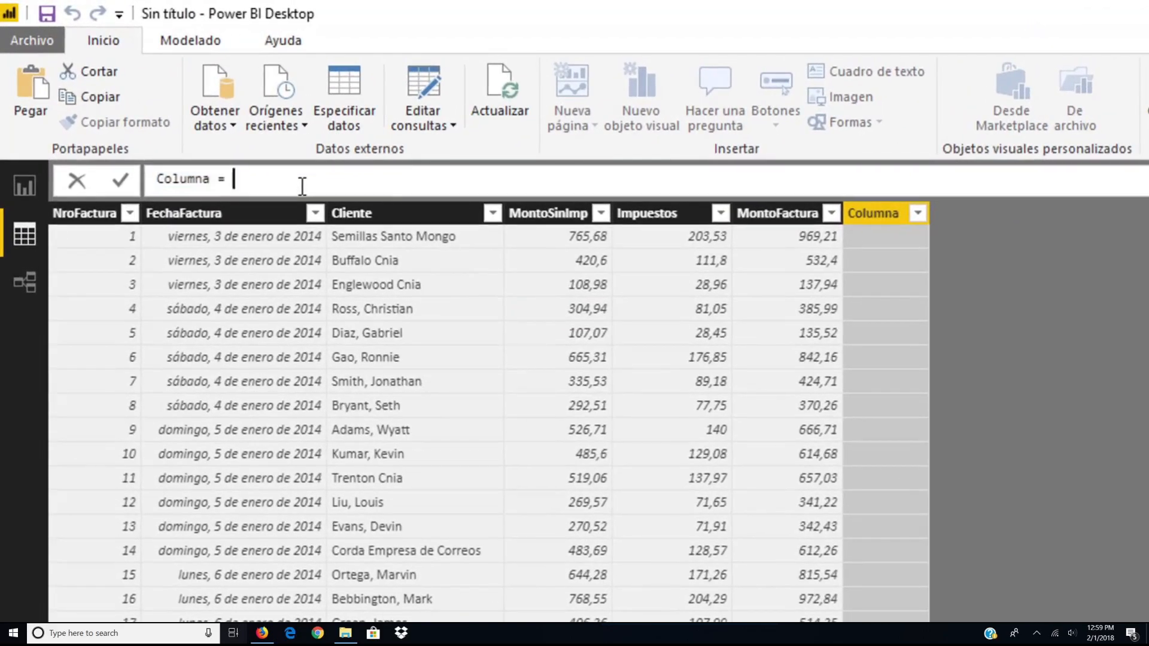
text(ca)
key(Tab)
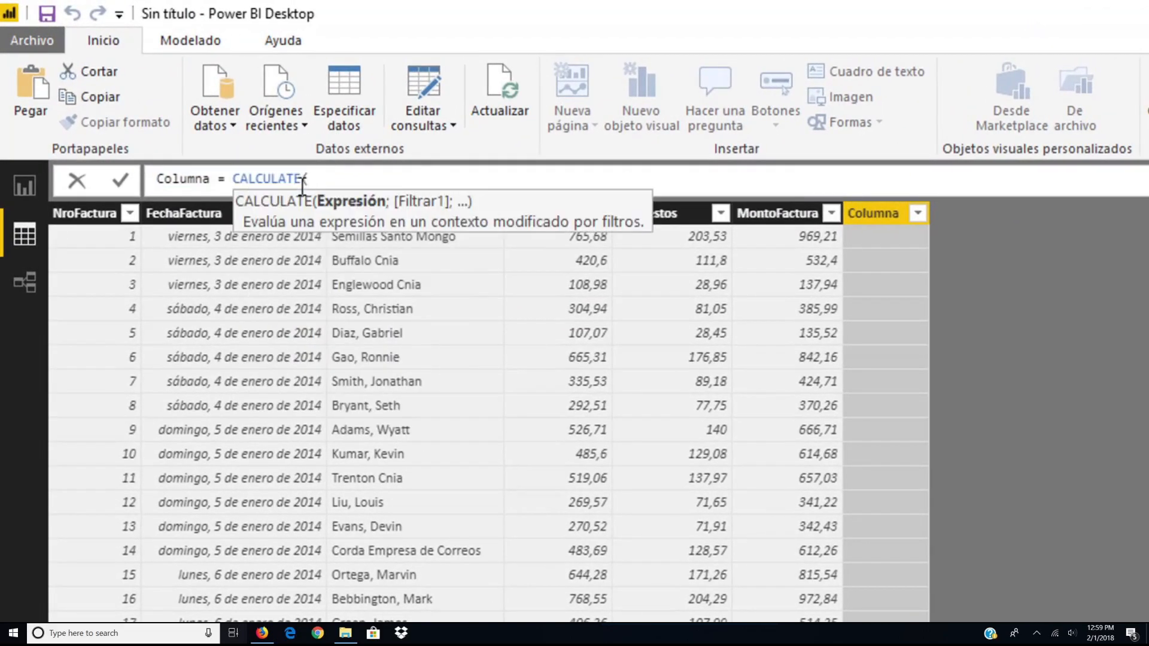
text(sum)
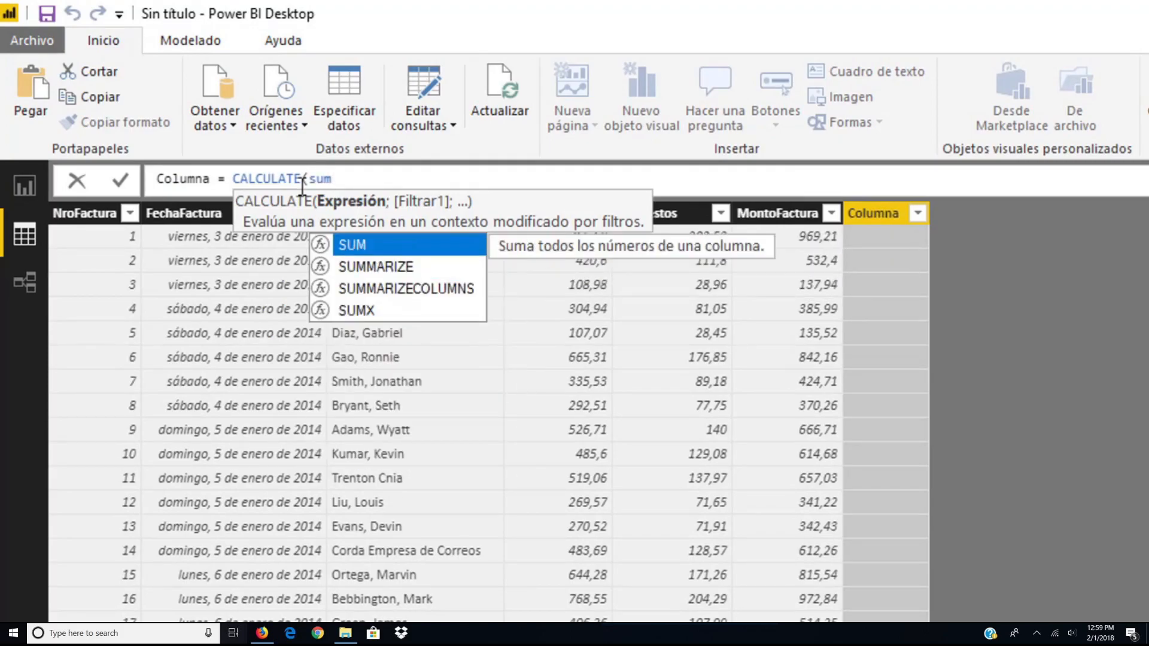
key(Tab)
text(mon)
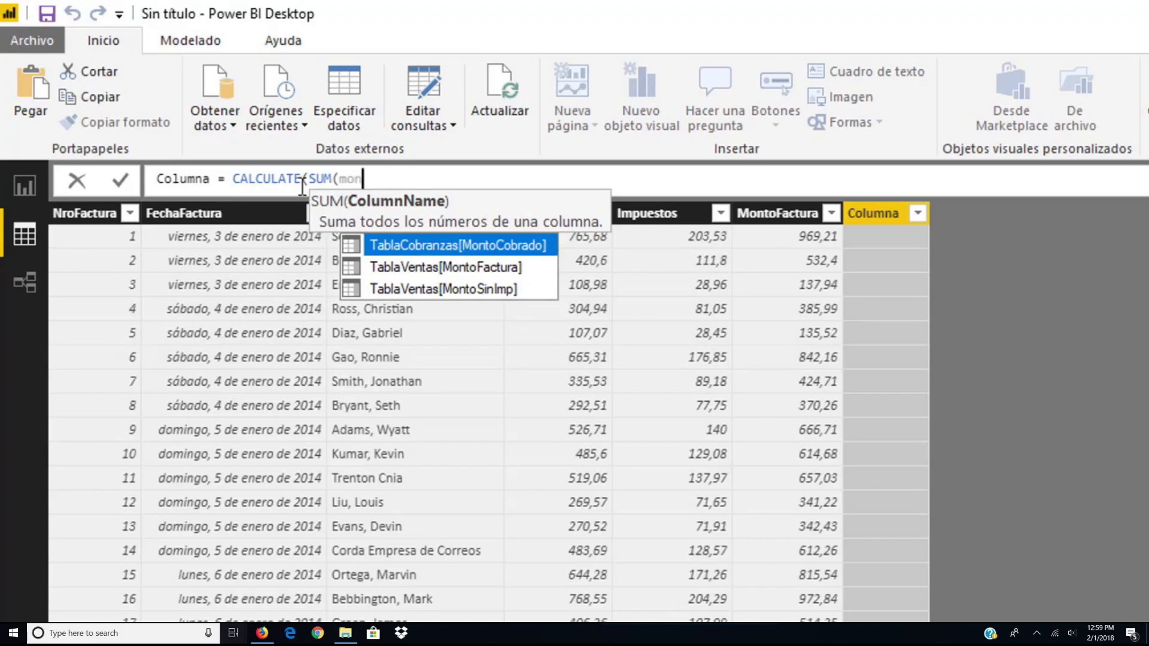
key(Down)
key(Tab)
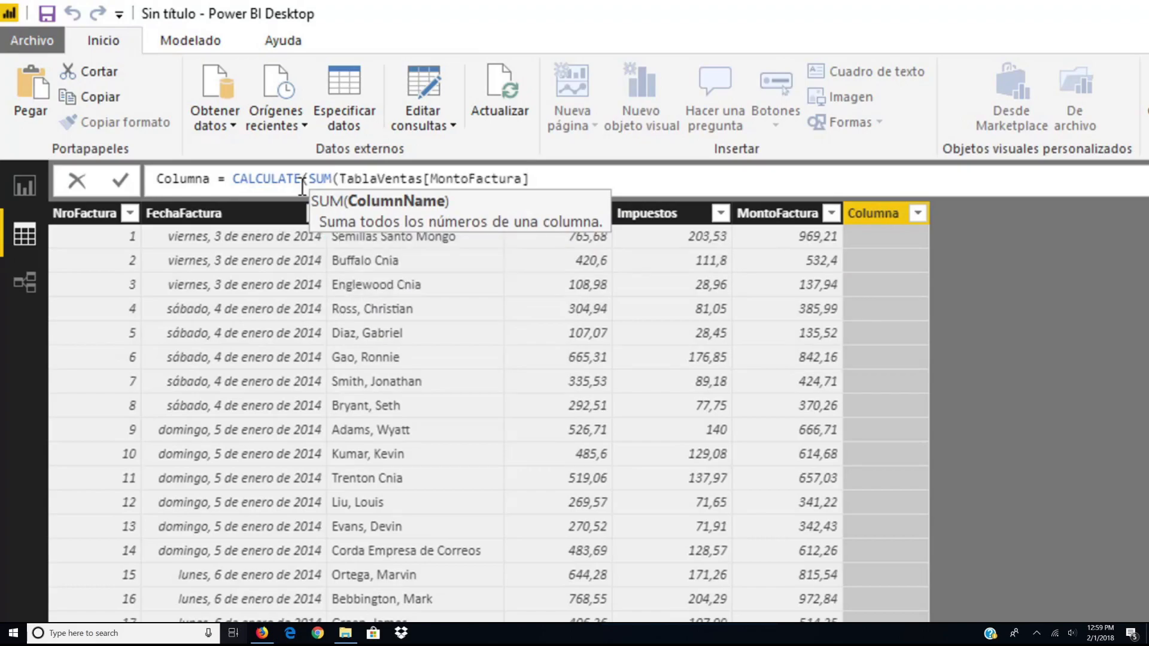
text(); )
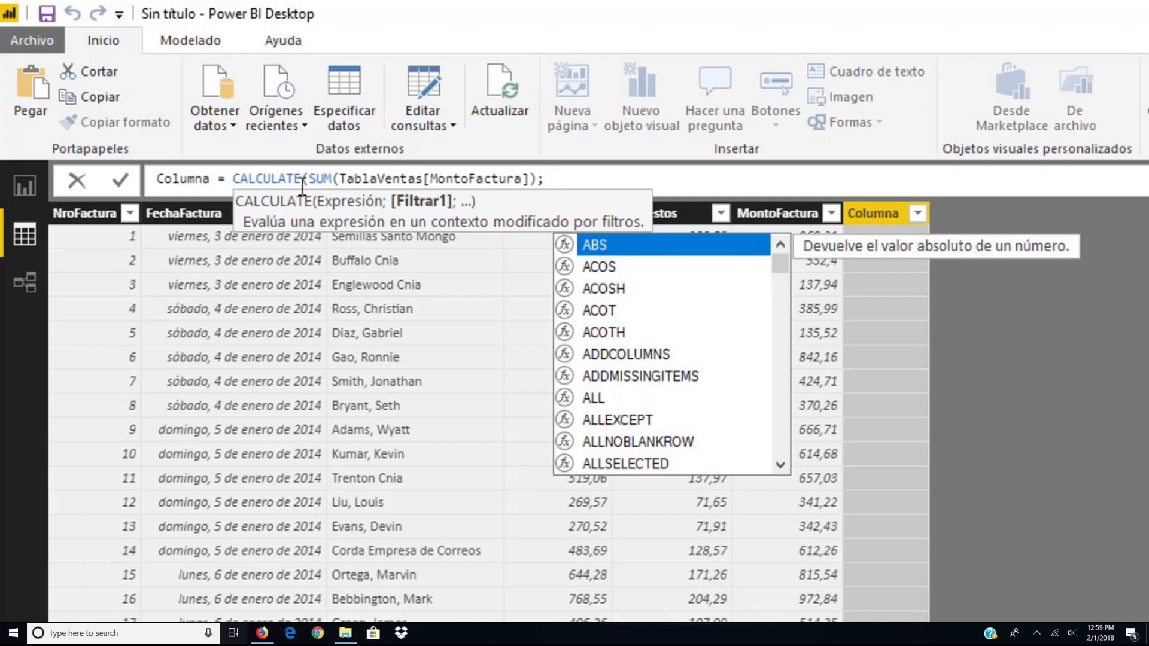
- Filter the CALCULATE expression by TablaClientes[Cliente] equal to the customer's full name in quotes, close the formula and apply it
text(cli)
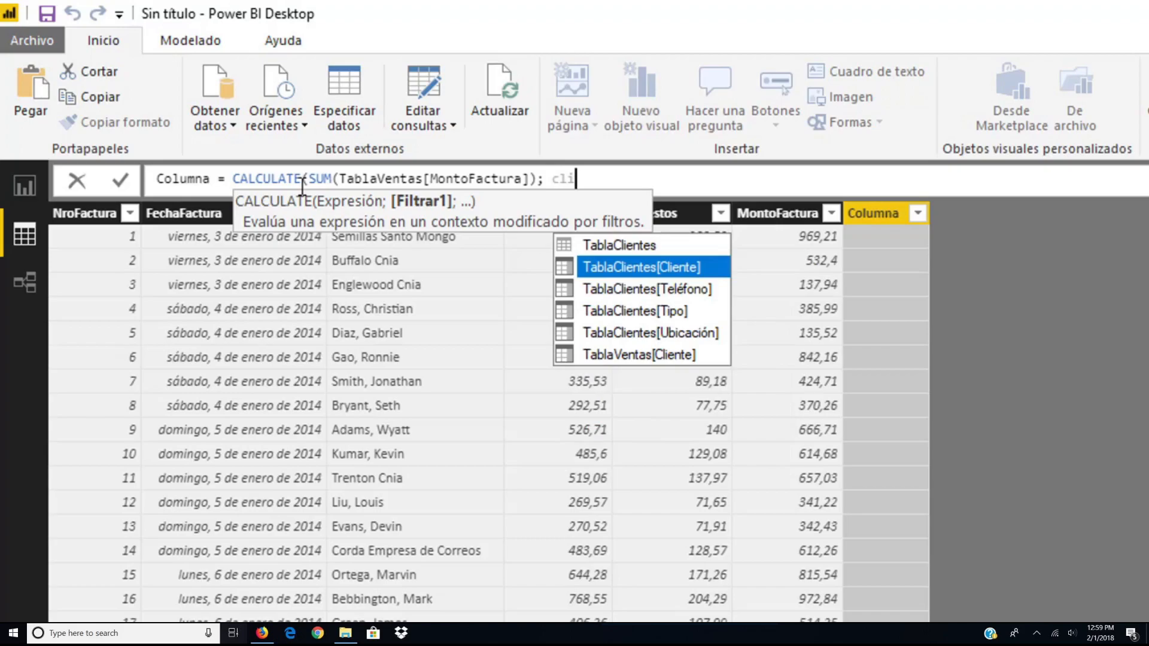
key(Tab)
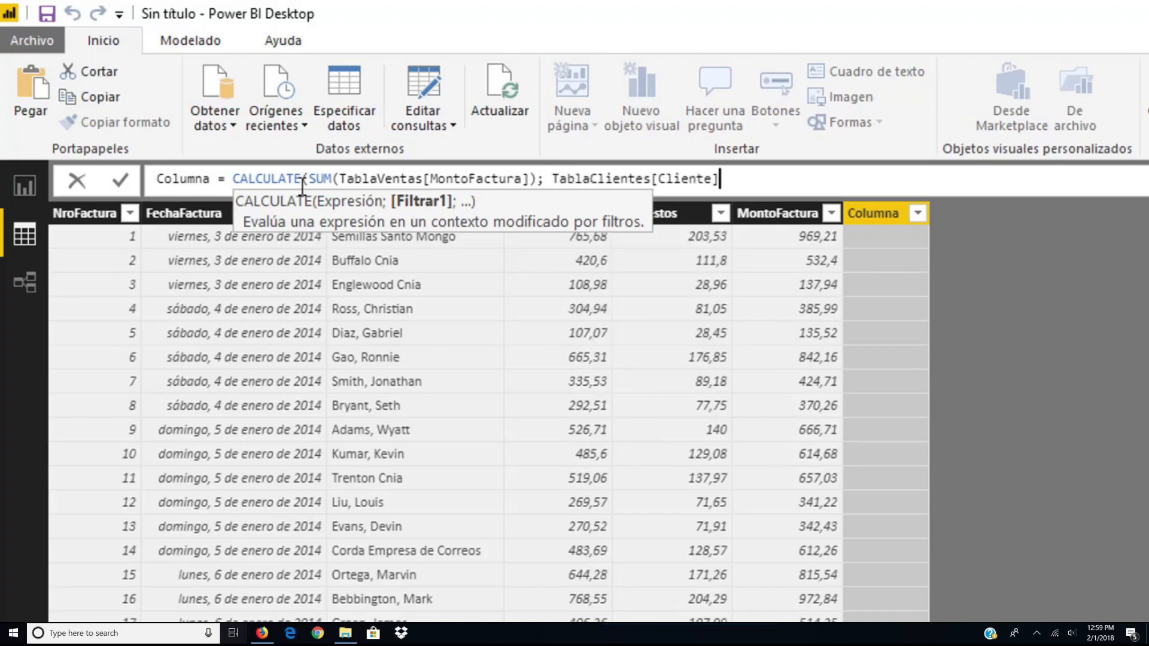
text(= "Liu, Louis")
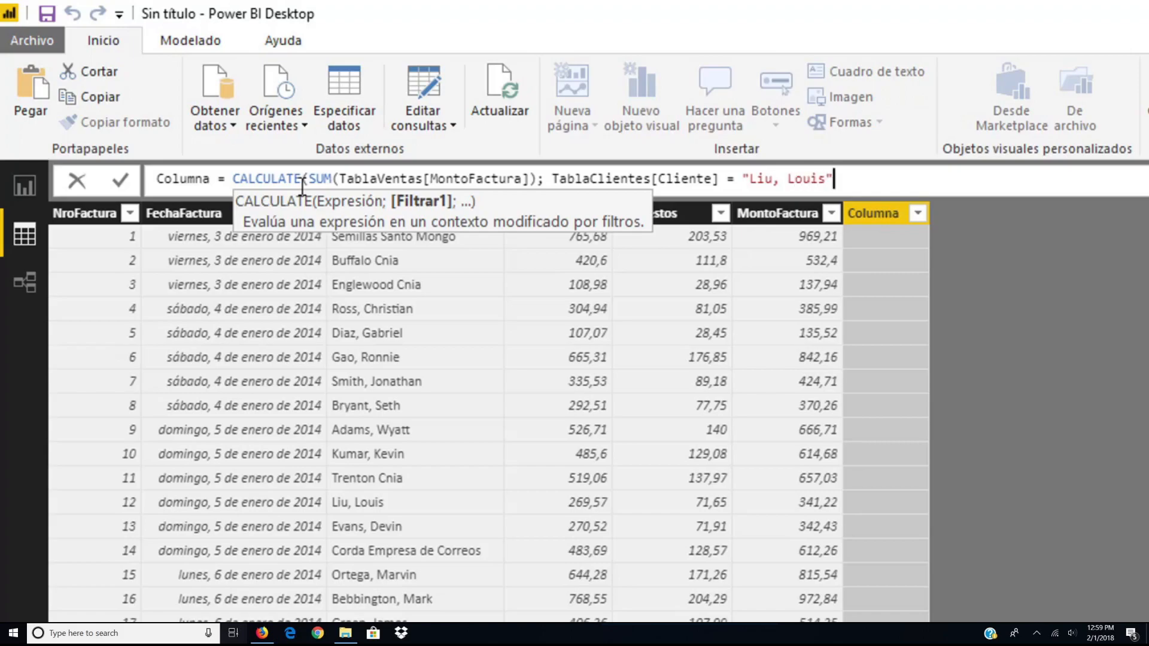
text())
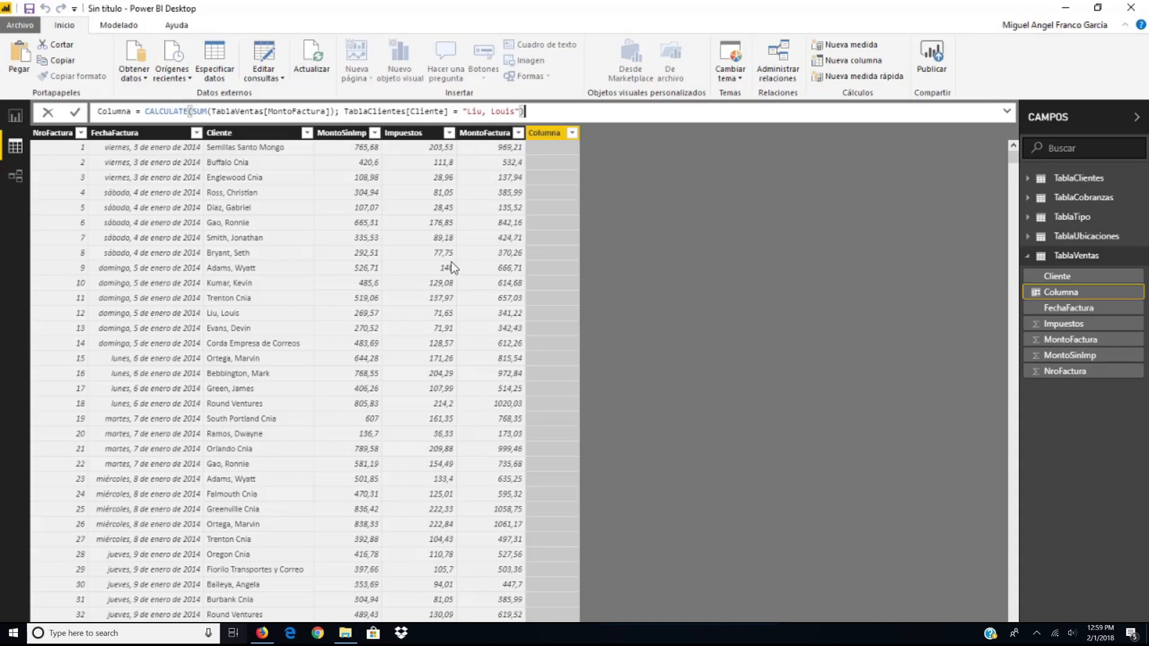
key(Return)
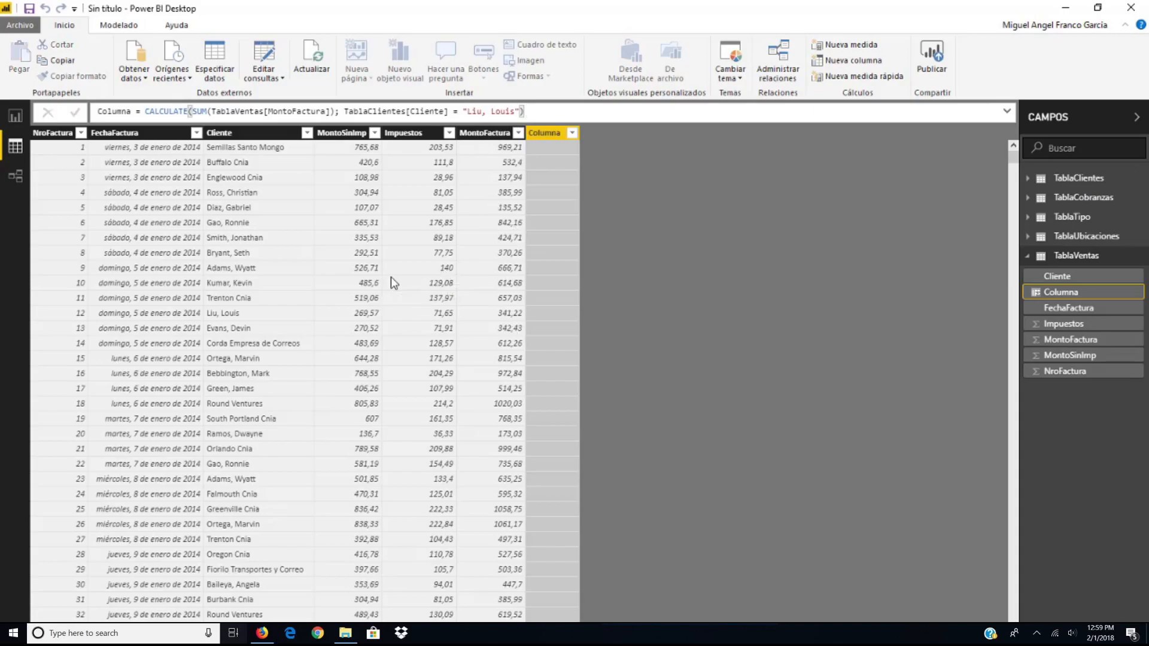